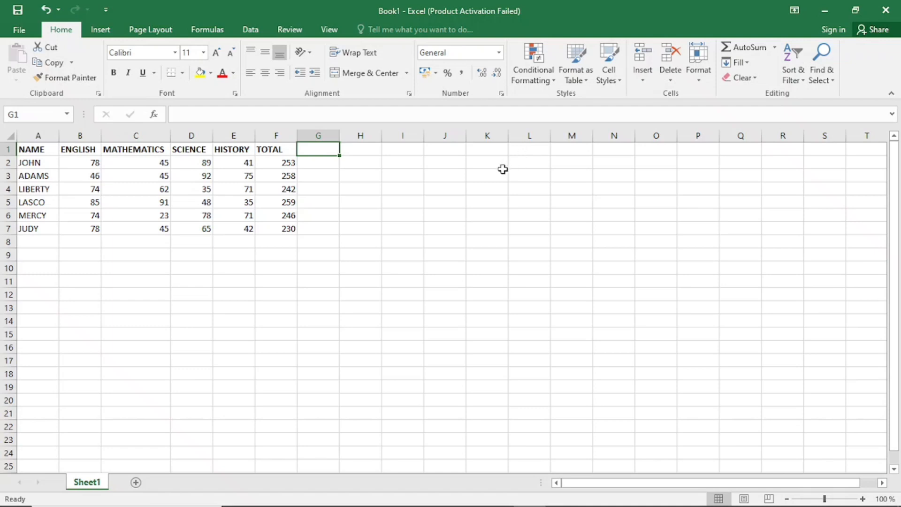
{"action": "left_click", "coordinate": [323, 136]}
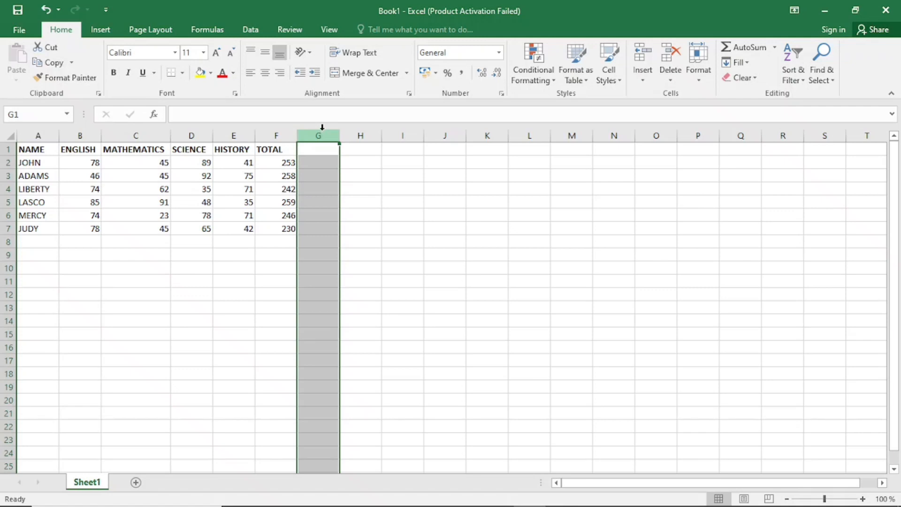
{"action": "left_click", "coordinate": [279, 136]}
{"action": "left_click", "coordinate": [233, 136]}
{"action": "left_click", "coordinate": [190, 136]}
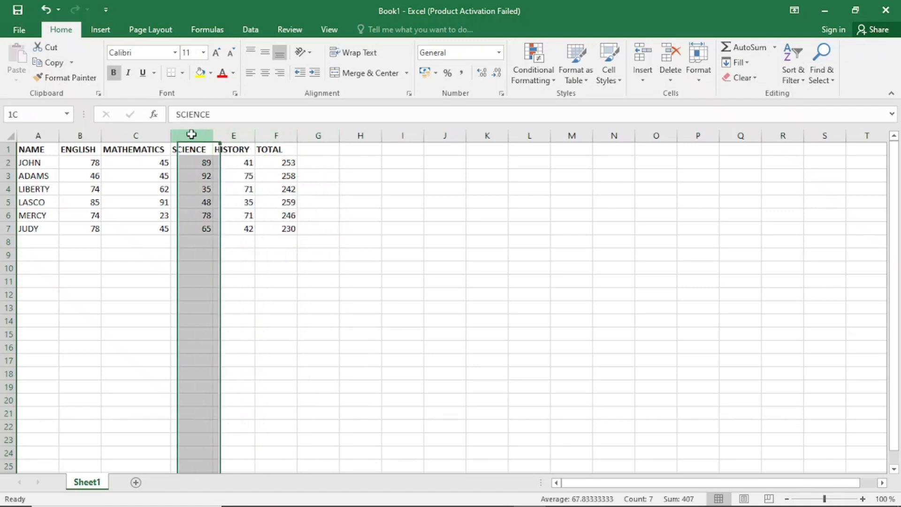
{"action": "left_click", "coordinate": [141, 135]}
{"action": "left_click", "coordinate": [10, 160]}
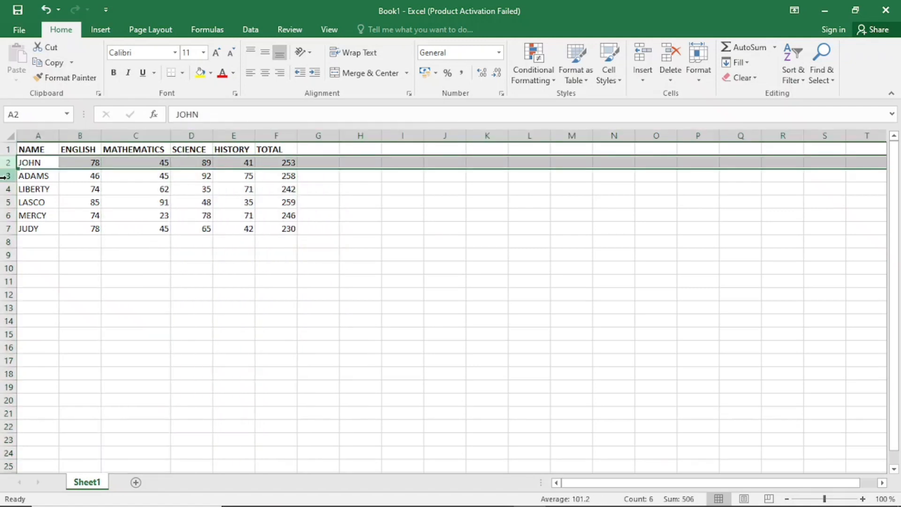
{"action": "left_click", "coordinate": [9, 175]}
{"action": "left_click", "coordinate": [9, 189]}
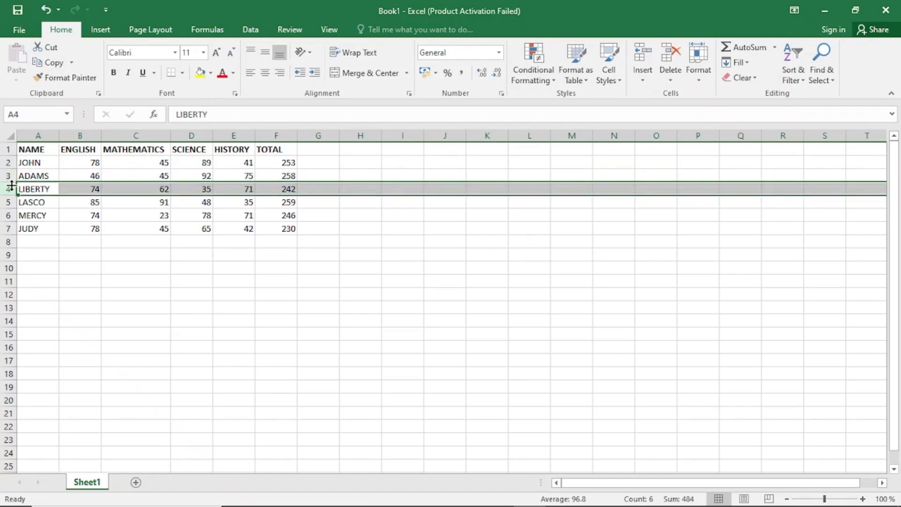
Insert a blank sheet column before the MATHEMATICS column and enter BIOLOGY as its heading in C1.
{"action": "left_click", "coordinate": [135, 135]}
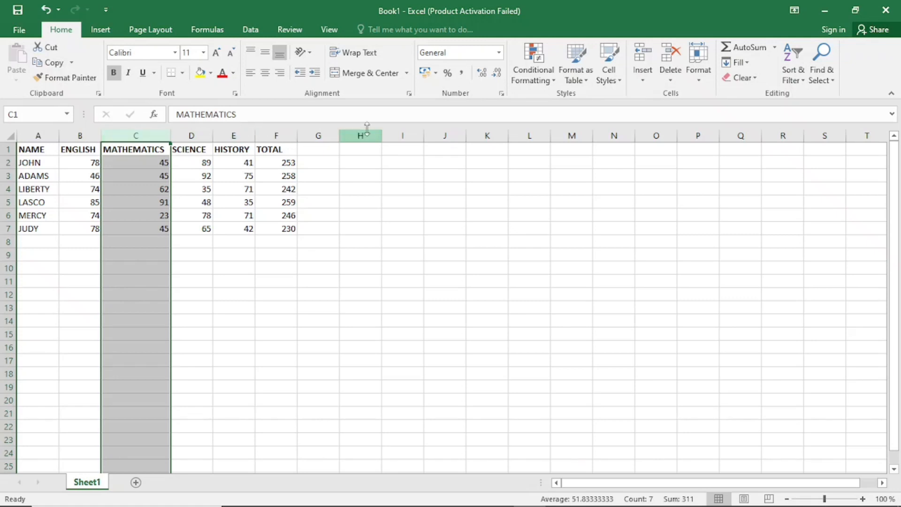
{"action": "left_click", "coordinate": [642, 82]}
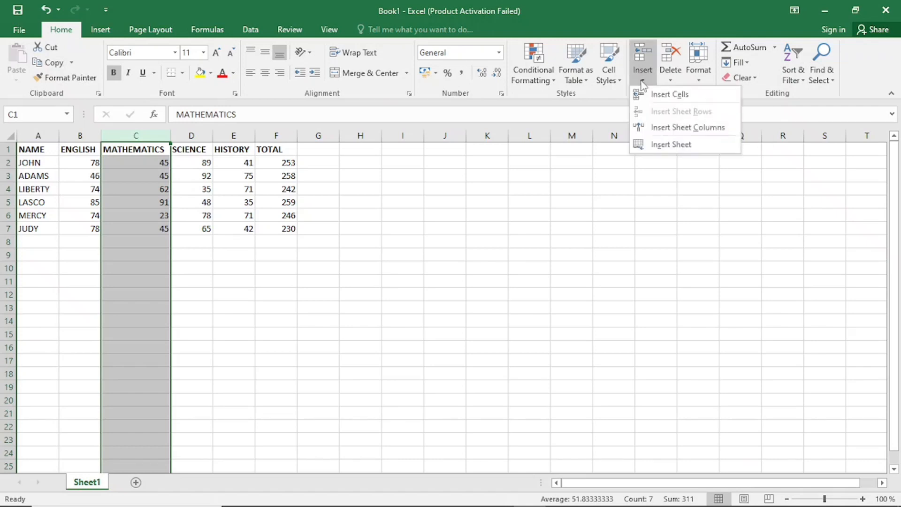
{"action": "left_click", "coordinate": [674, 127]}
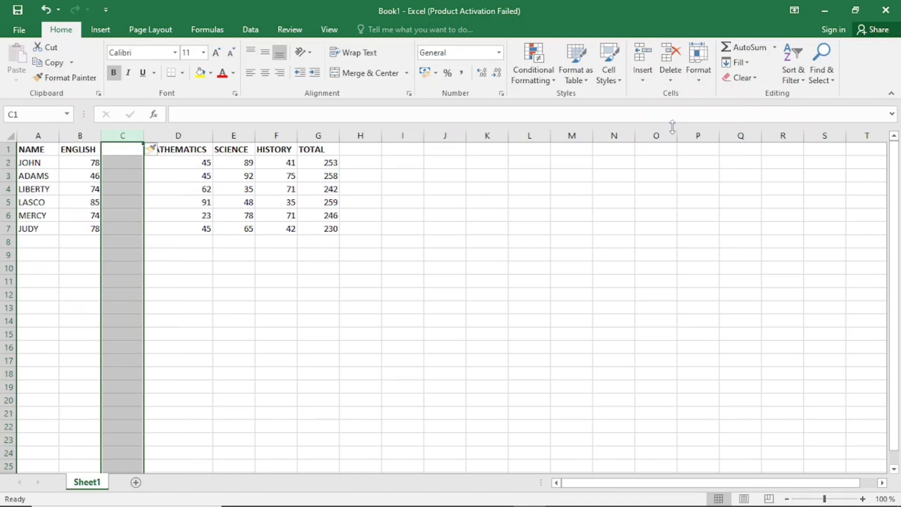
{"action": "left_click", "coordinate": [123, 149]}
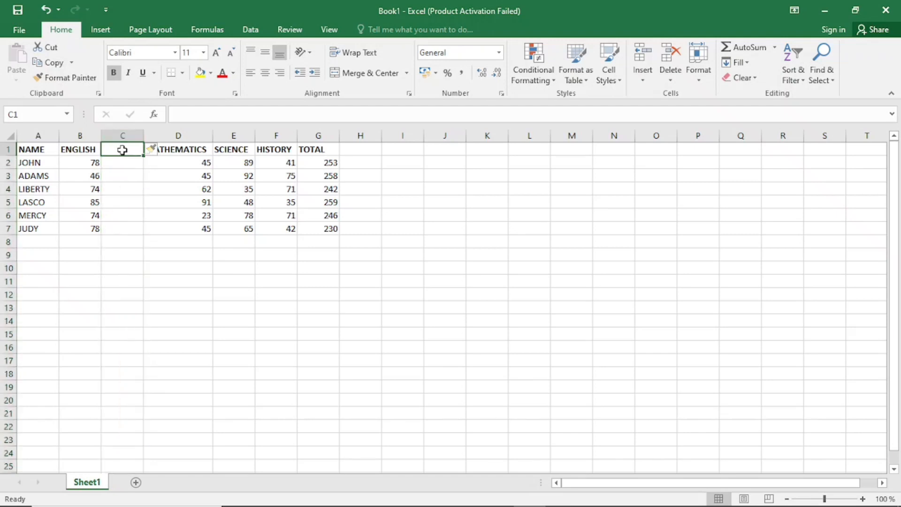
{"action": "type", "text": "BIO"}
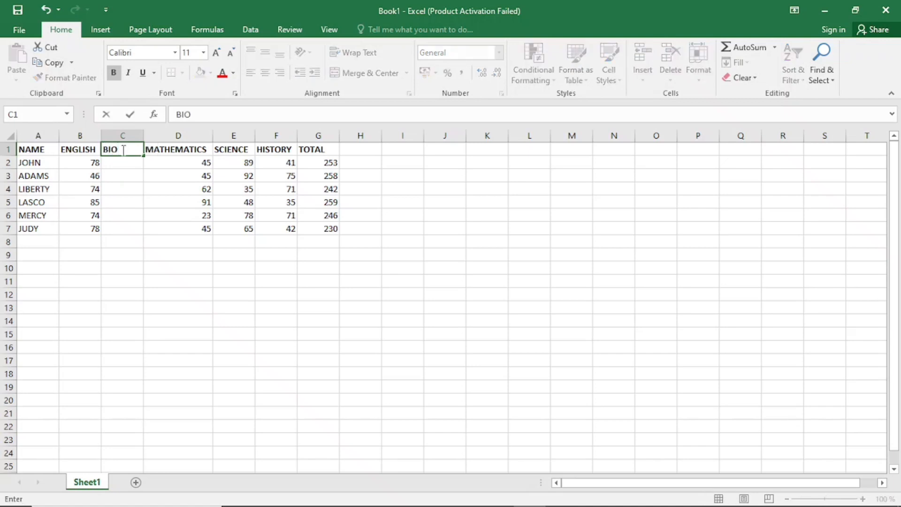
{"action": "type", "text": "LOGY"}
{"action": "left_click", "coordinate": [134, 169]}
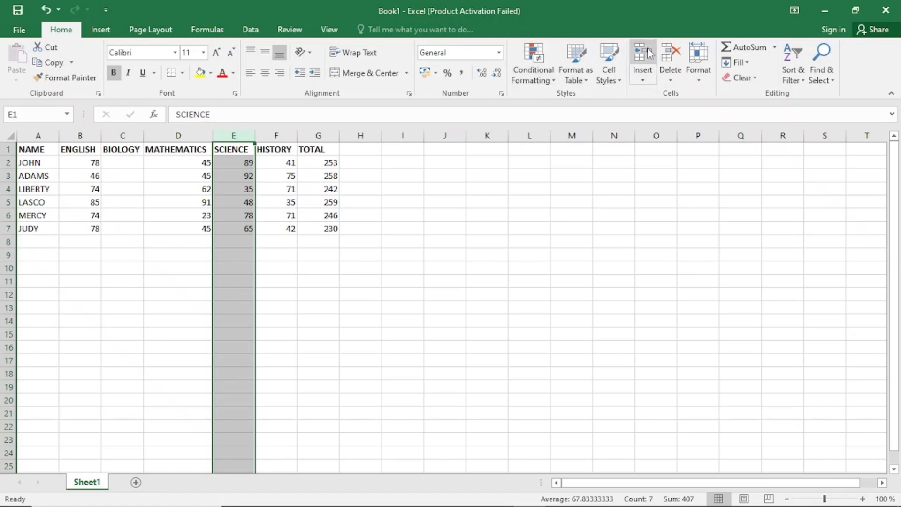
Insert one blank column before SCIENCE and two blank columns before MATHEMATICS.
{"action": "left_click", "coordinate": [642, 74]}
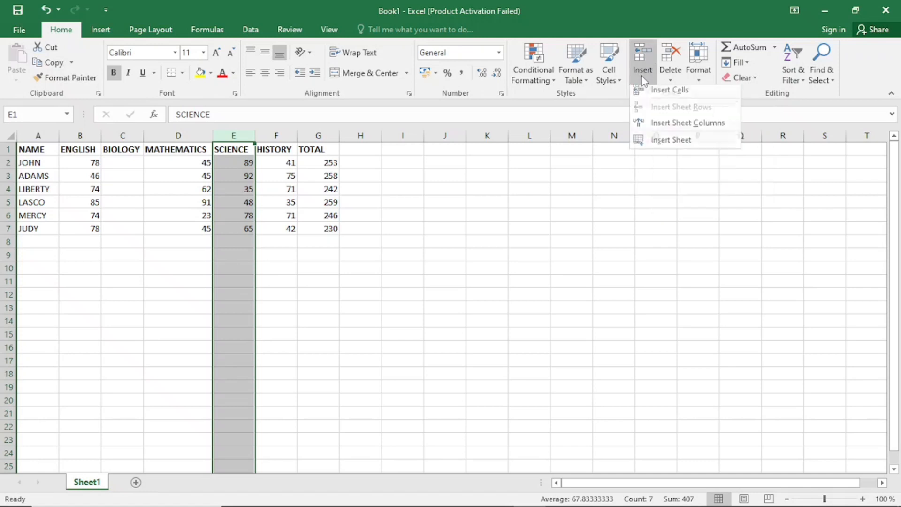
{"action": "left_click", "coordinate": [656, 125]}
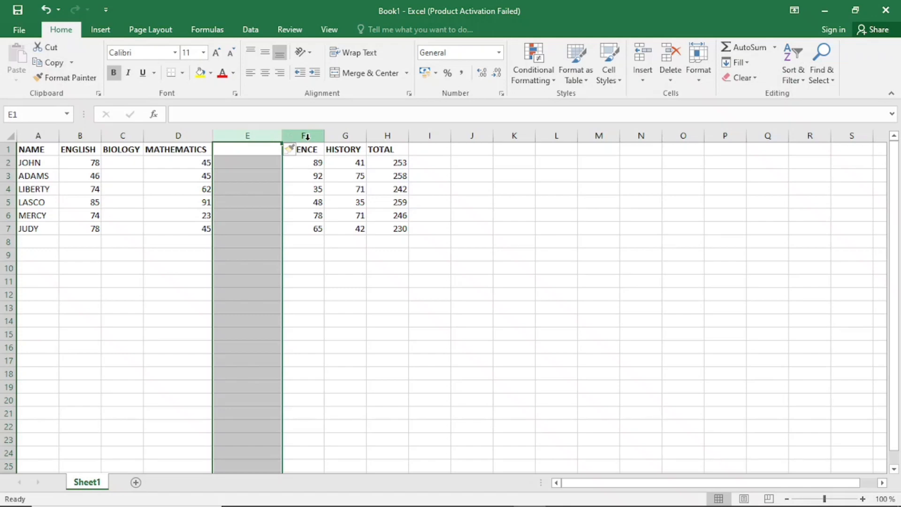
{"action": "left_click", "coordinate": [195, 133]}
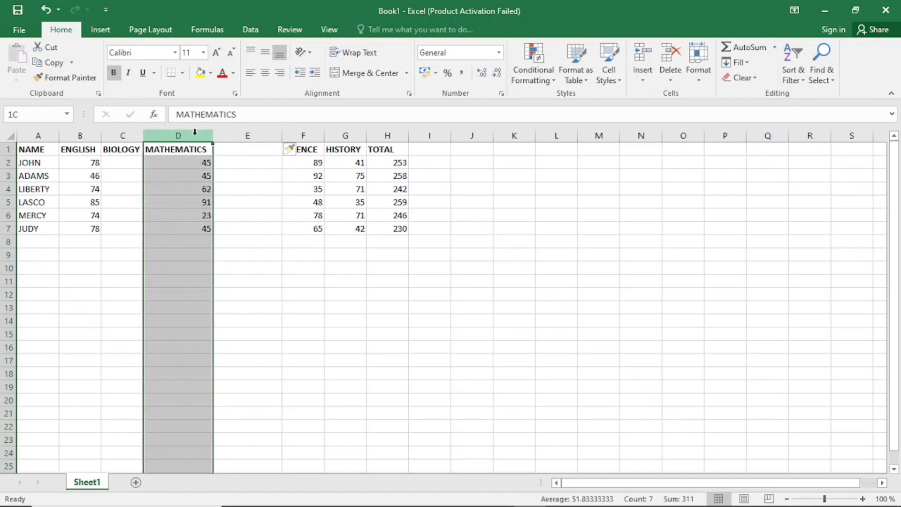
{"action": "left_click", "coordinate": [636, 44]}
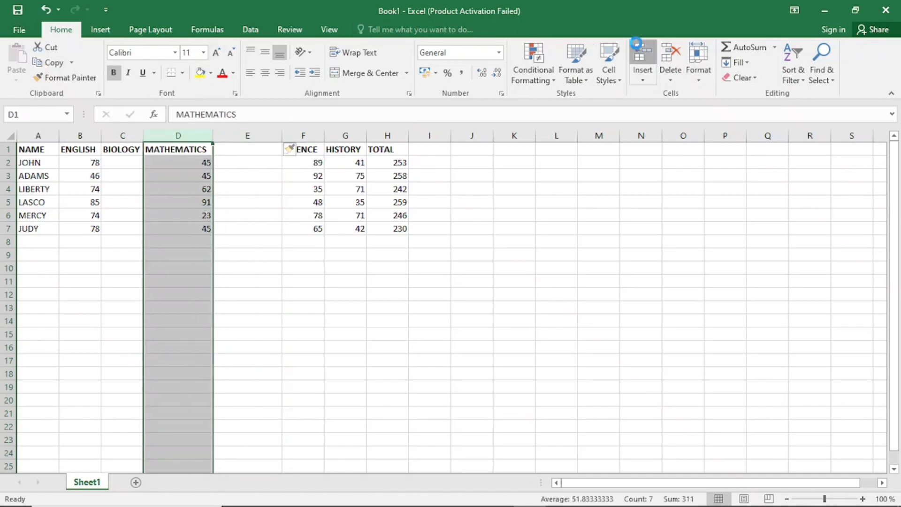
{"action": "left_click", "coordinate": [639, 52]}
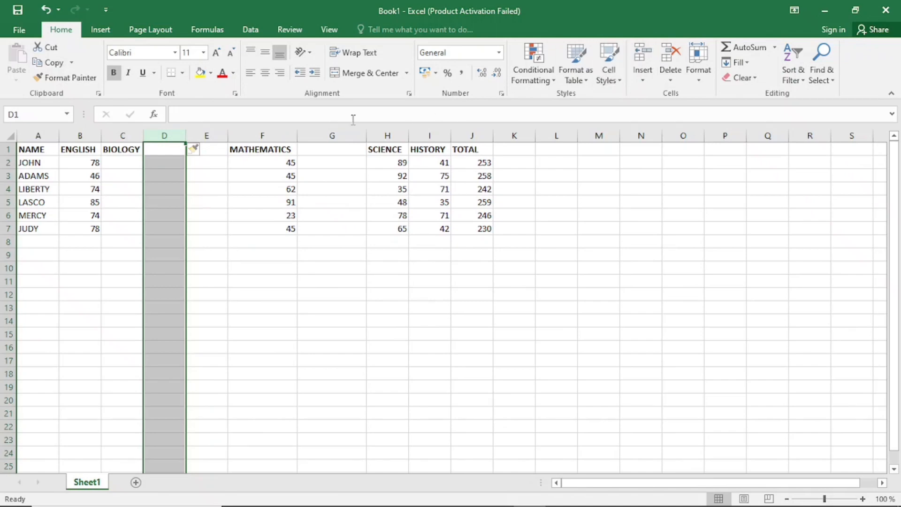
Undo the column insertions made before MATHEMATICS and SCIENCE, keeping the BIOLOGY column.
{"action": "left_click", "coordinate": [43, 9]}
{"action": "left_click", "coordinate": [43, 10]}
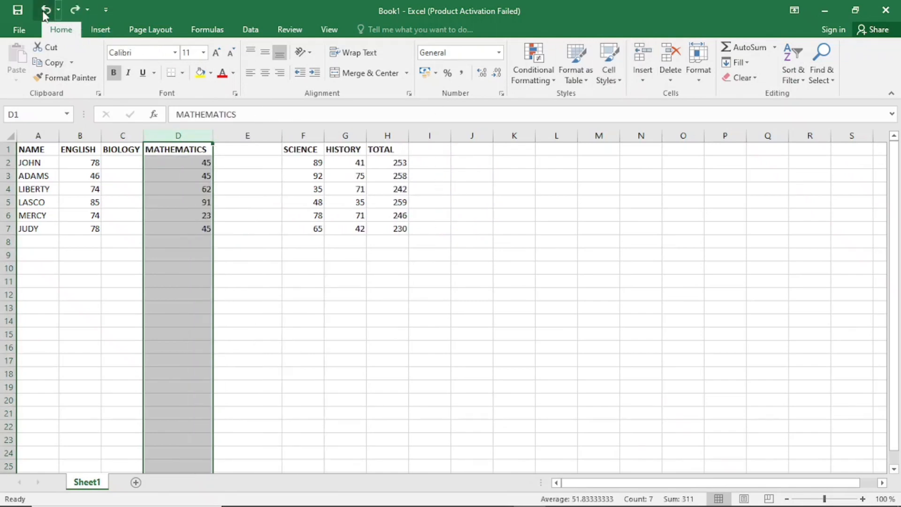
{"action": "left_click", "coordinate": [43, 10]}
Insert a blank column before HISTORY, and undo it together with the BIOLOGY heading and its column.
{"action": "left_click", "coordinate": [277, 135]}
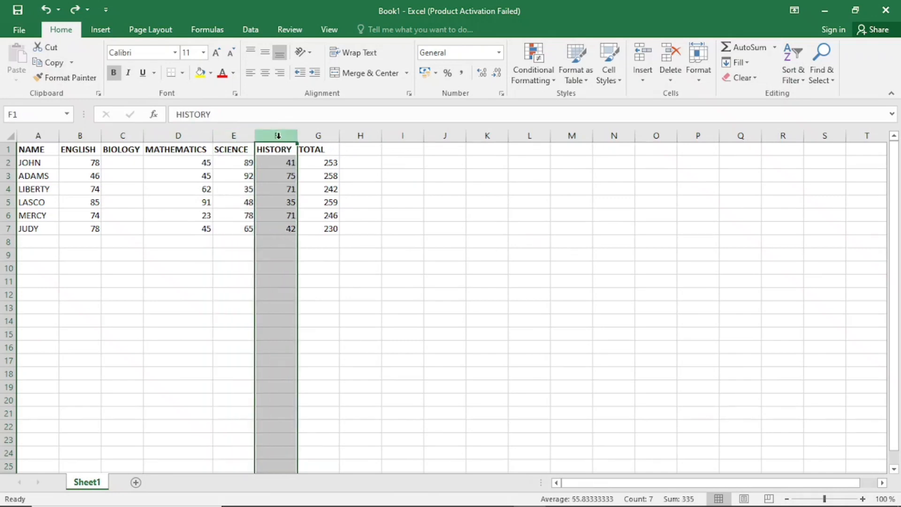
{"action": "left_click", "coordinate": [638, 51]}
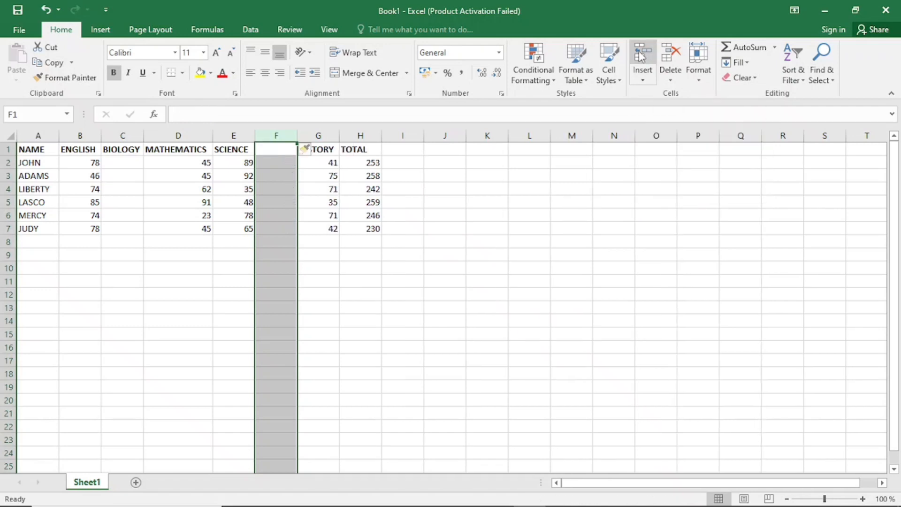
{"action": "left_click", "coordinate": [49, 7]}
{"action": "left_click", "coordinate": [49, 7]}
{"action": "left_click", "coordinate": [48, 6]}
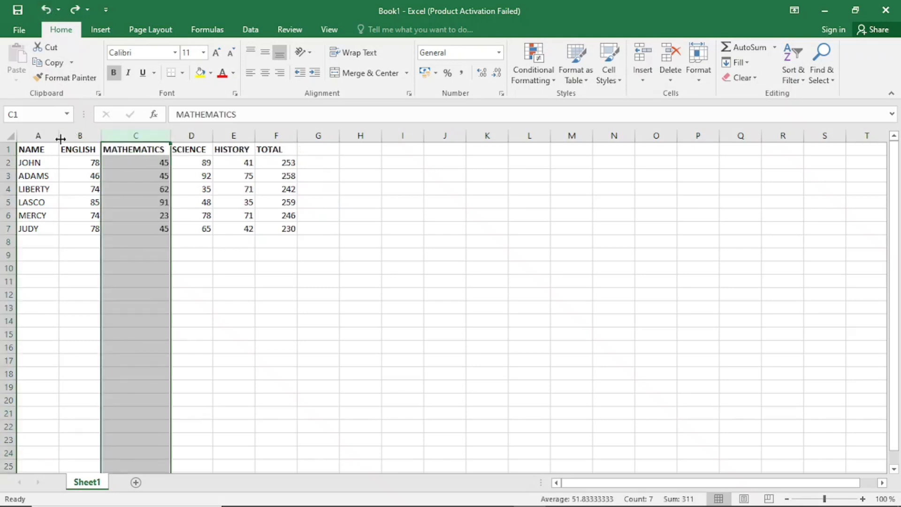
Insert a blank row above row 3 and another above row 2, and undo both row insertions.
{"action": "left_click", "coordinate": [7, 175]}
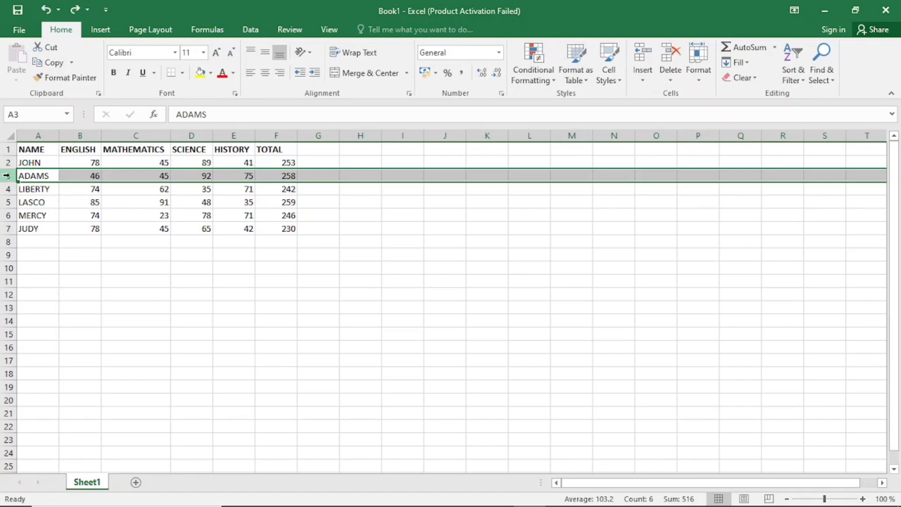
{"action": "left_click", "coordinate": [643, 57]}
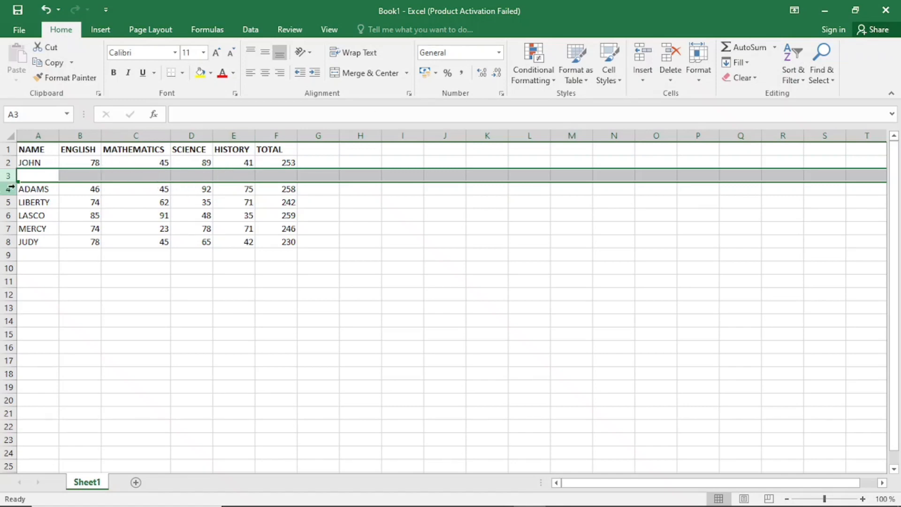
{"action": "left_click", "coordinate": [11, 161]}
{"action": "left_click", "coordinate": [636, 43]}
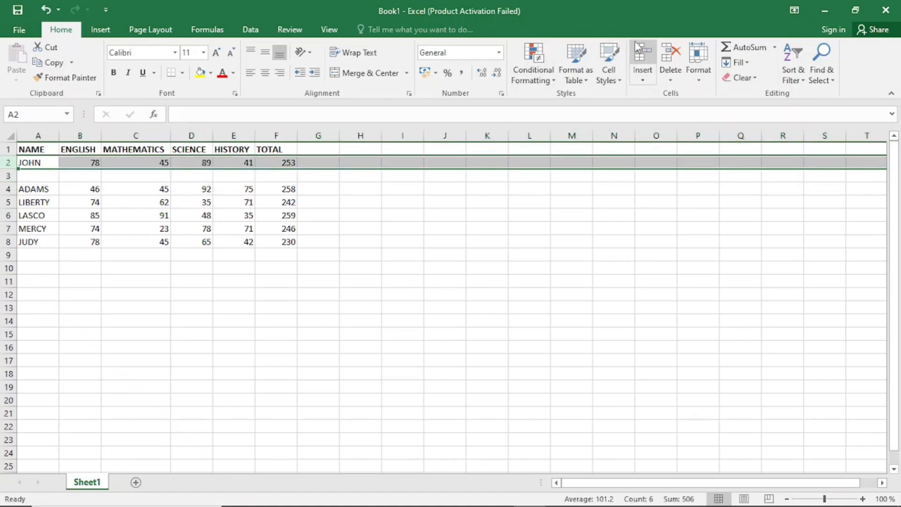
{"action": "left_click", "coordinate": [46, 9]}
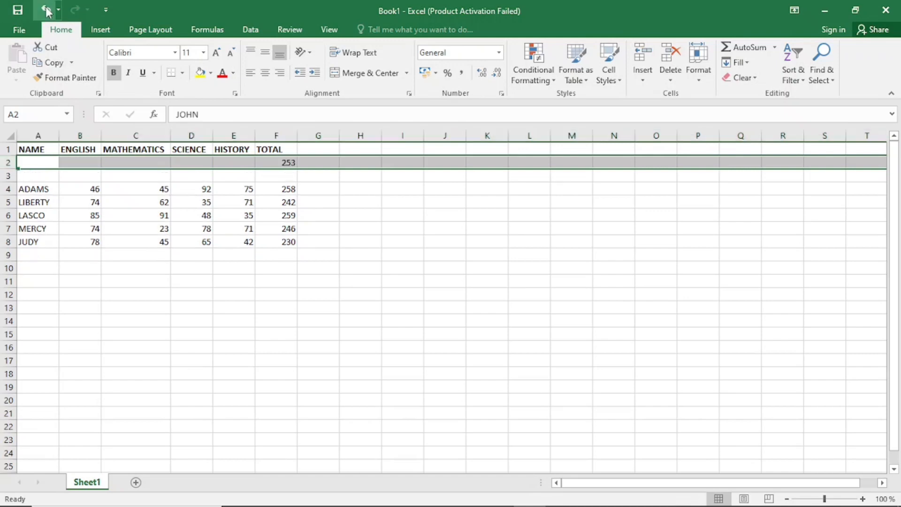
{"action": "left_click", "coordinate": [45, 9]}
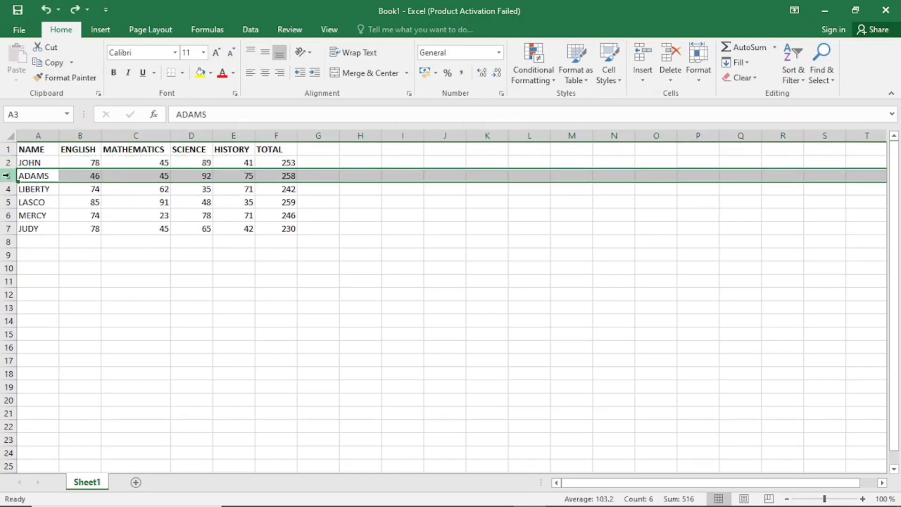
Insert an entire row above the first student record, starting from cell A2.
{"action": "left_click", "coordinate": [28, 163]}
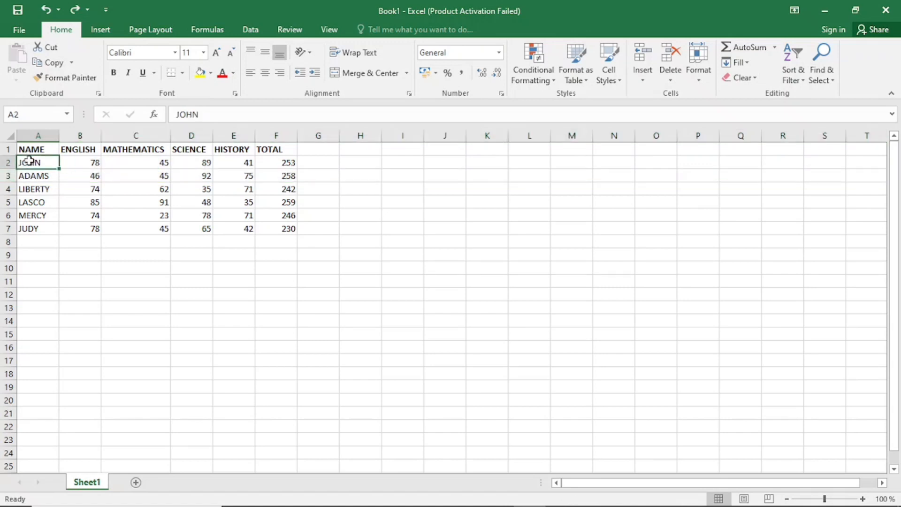
{"action": "right_click", "coordinate": [28, 161]}
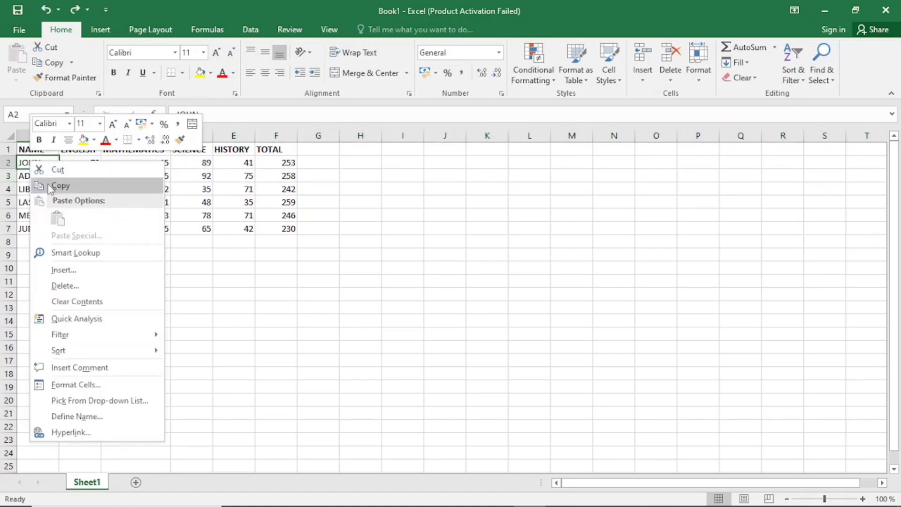
{"action": "left_click", "coordinate": [65, 270]}
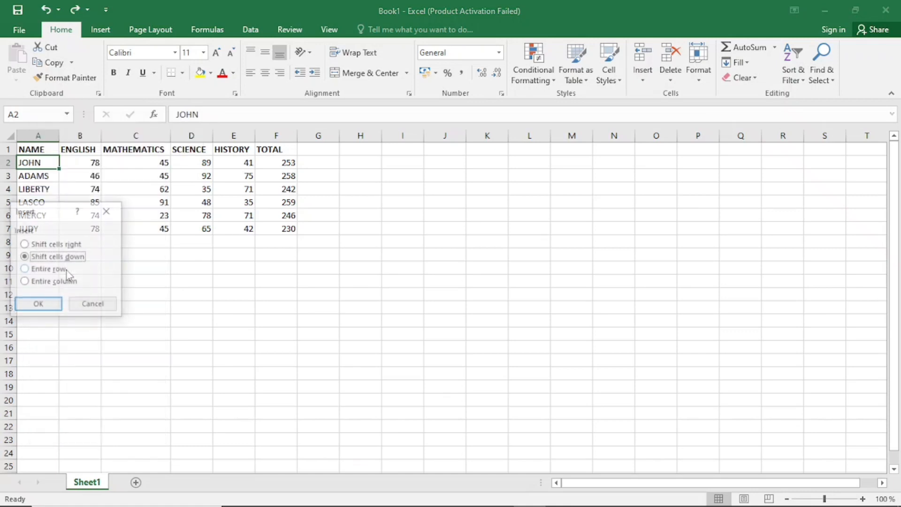
{"action": "left_click", "coordinate": [24, 270]}
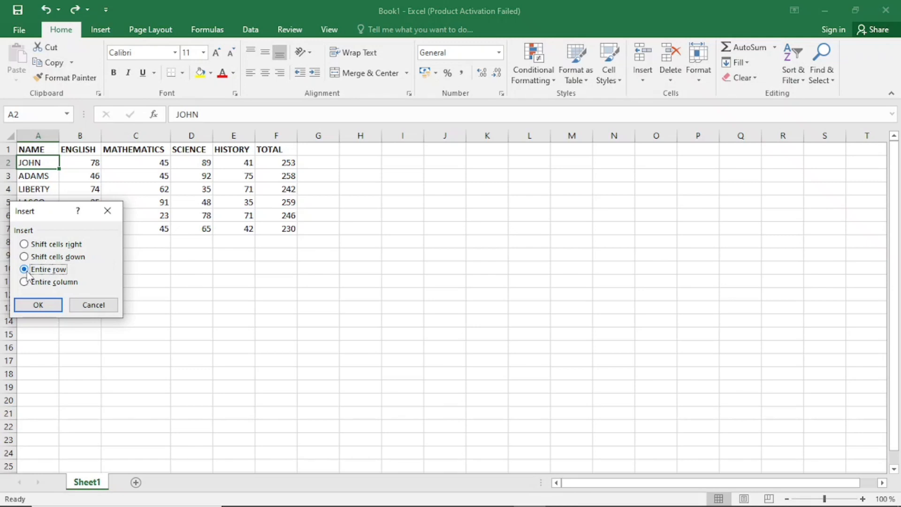
{"action": "left_click", "coordinate": [39, 305]}
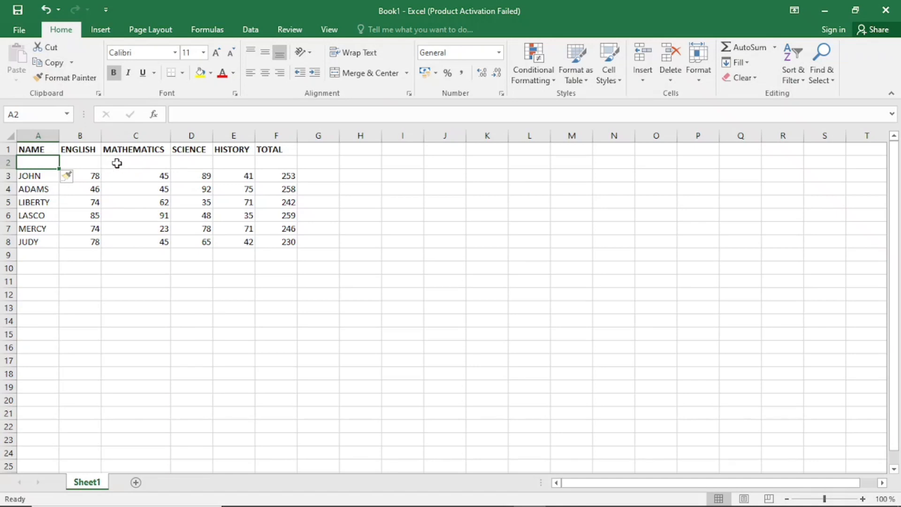
Insert an entire column before MATHEMATICS, starting from its heading cell C1.
{"action": "left_click", "coordinate": [144, 150]}
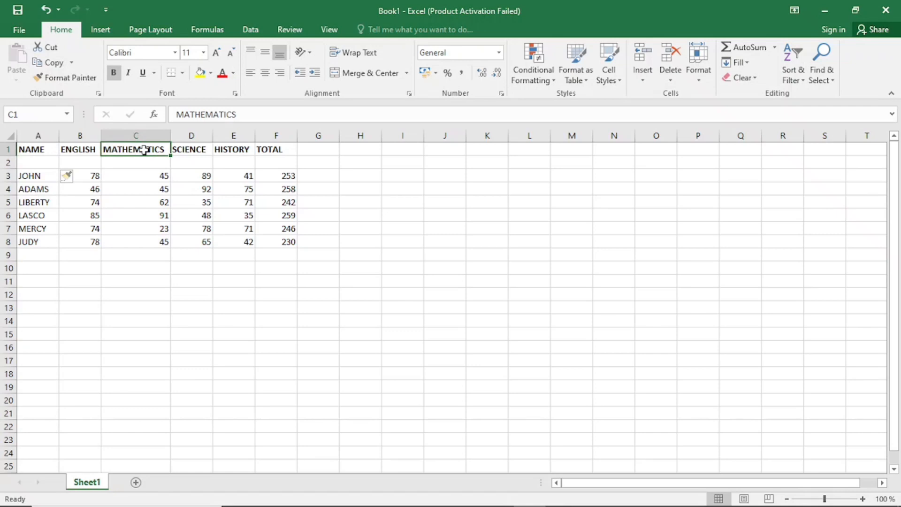
{"action": "right_click", "coordinate": [144, 150]}
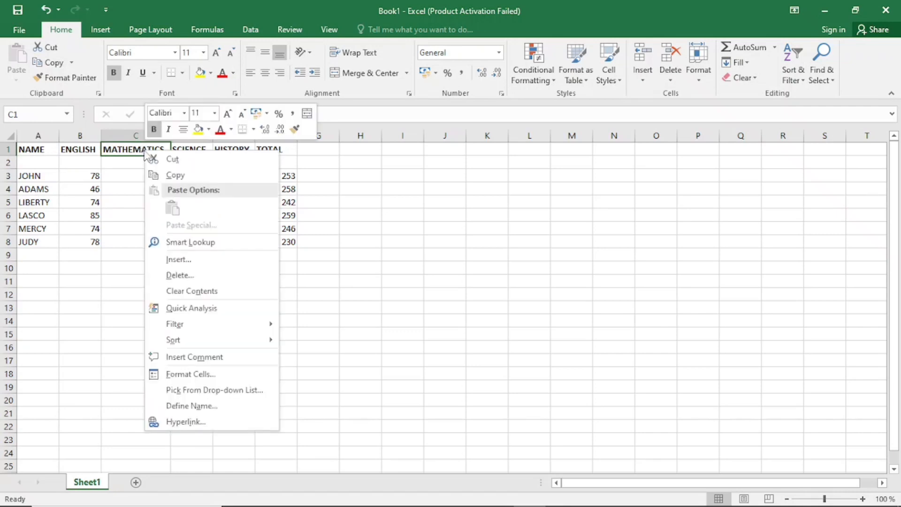
{"action": "left_click", "coordinate": [178, 260]}
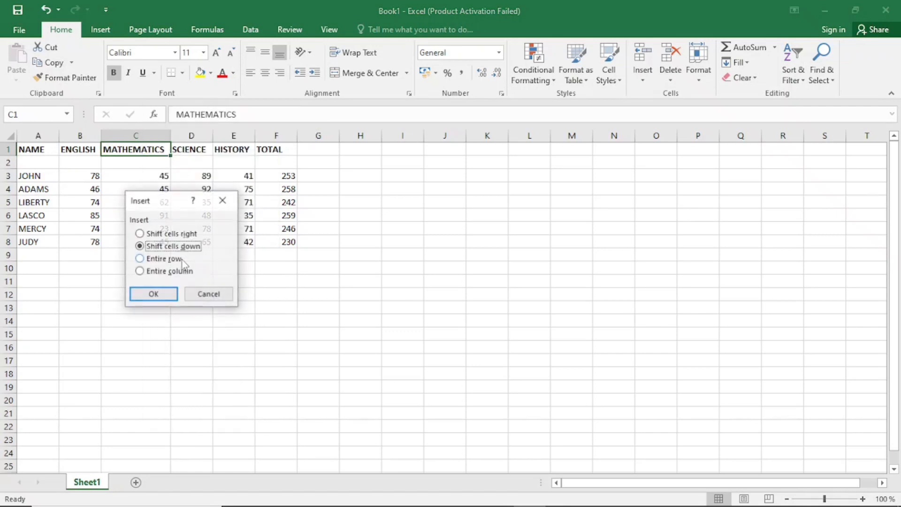
{"action": "left_click", "coordinate": [141, 273]}
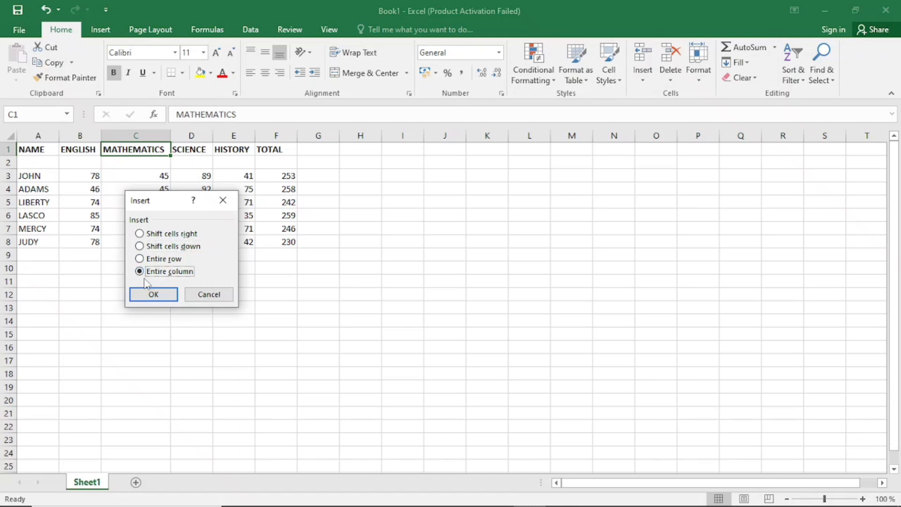
{"action": "left_click", "coordinate": [153, 295]}
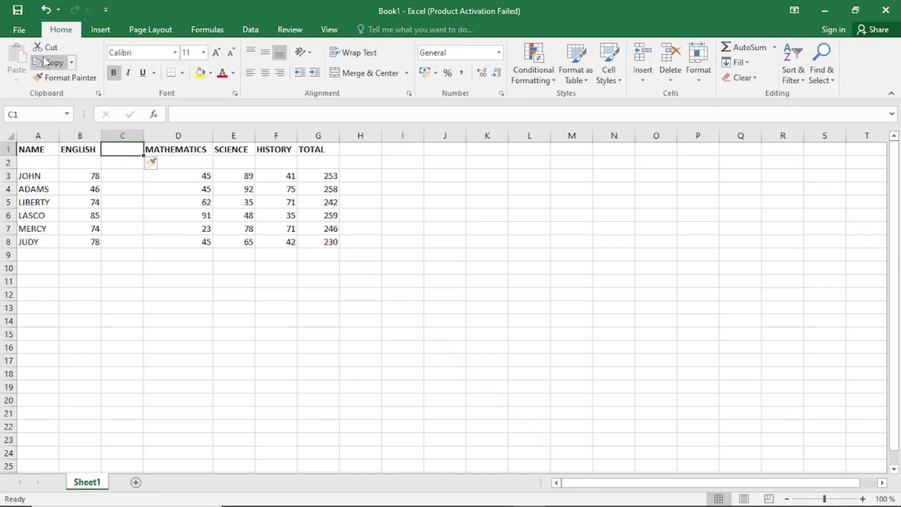
Undo the insertion of the entire column before MATHEMATICS and of the entire row below the headings.
{"action": "left_click", "coordinate": [46, 9]}
{"action": "left_click", "coordinate": [46, 10]}
{"action": "left_click", "coordinate": [46, 9]}
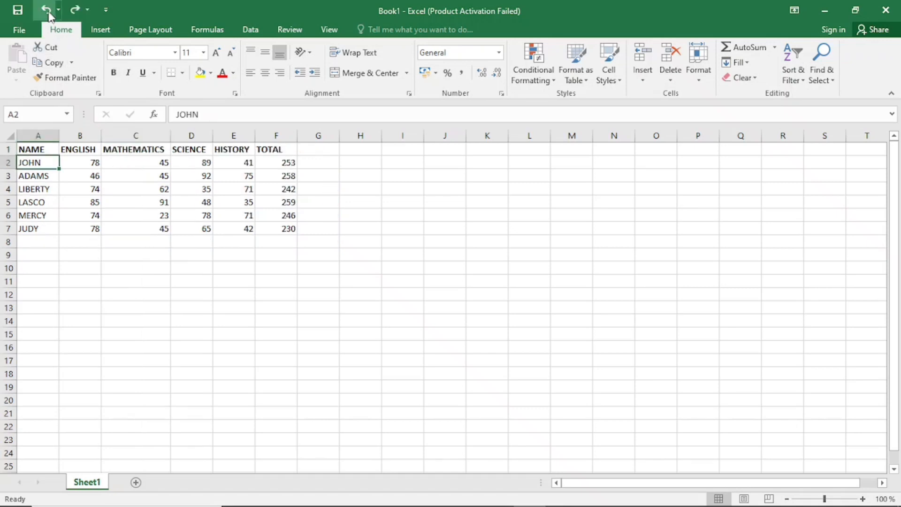
Insert a blank row above the table's heading row and select its cells A1 to F1.
{"action": "left_click", "coordinate": [6, 149]}
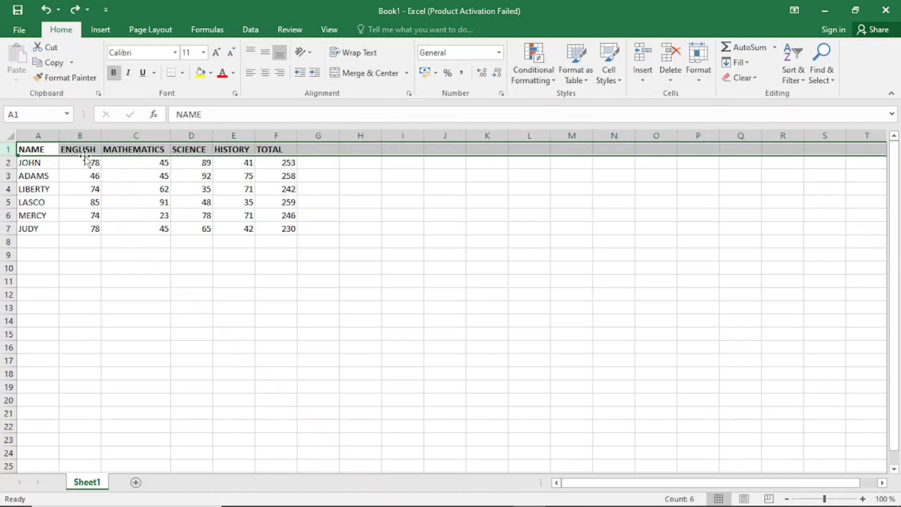
{"action": "left_click", "coordinate": [642, 52]}
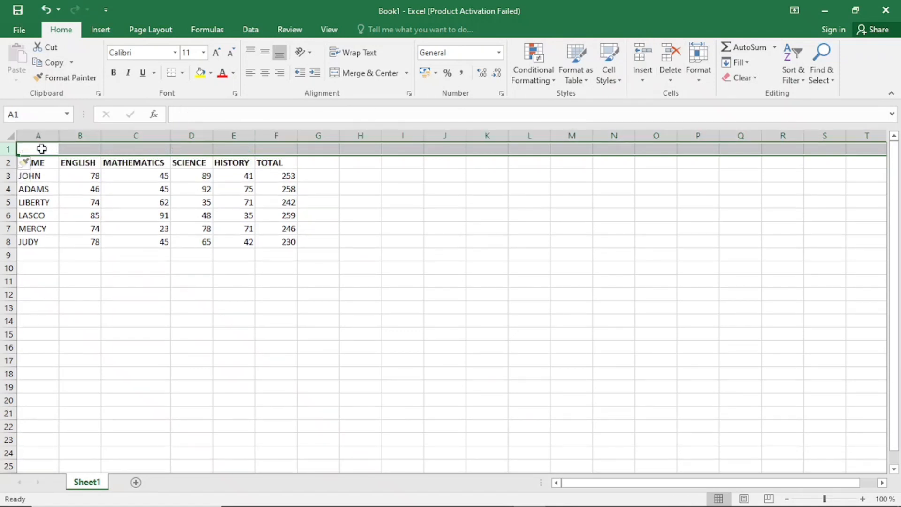
{"action": "left_click_drag", "start_coordinate": [41, 149], "coordinate": [278, 143]}
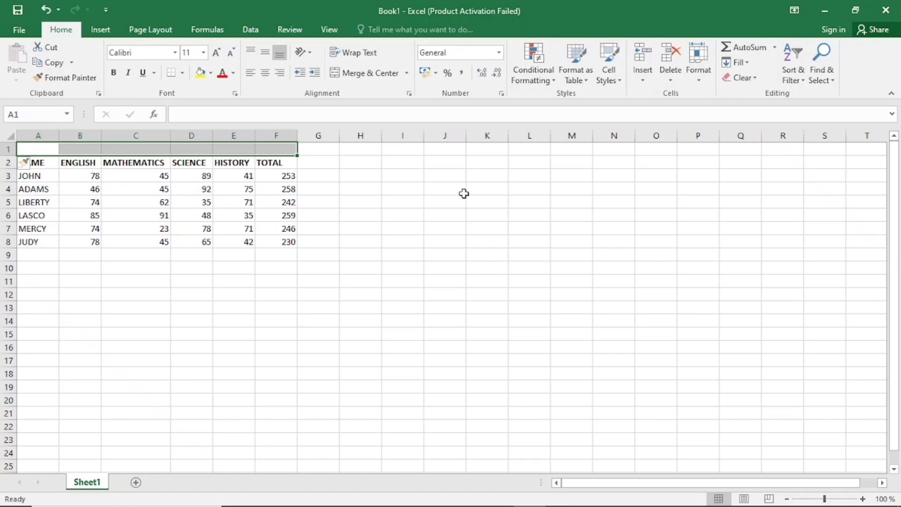
Merge and center the empty cells H2 to M2 beside the table.
{"action": "left_click", "coordinate": [341, 164]}
{"action": "left_click_drag", "start_coordinate": [341, 164], "coordinate": [530, 170]}
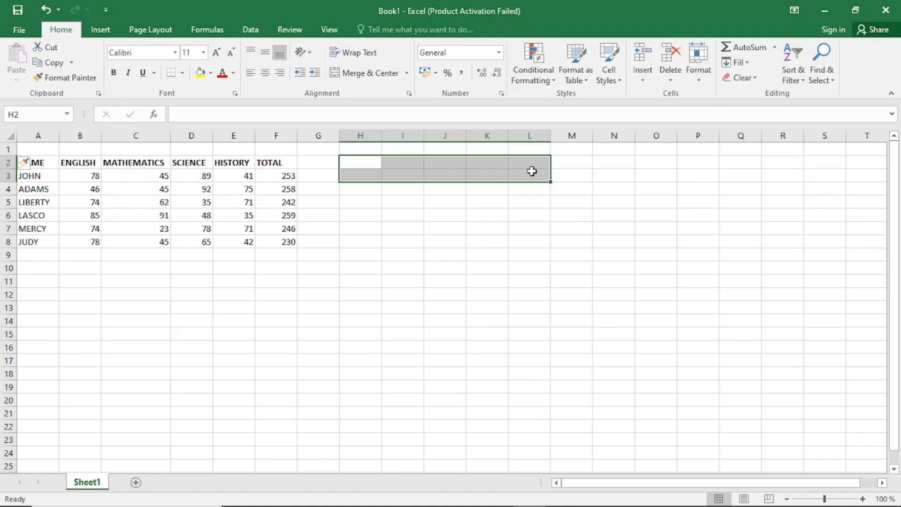
{"action": "left_click", "coordinate": [364, 162]}
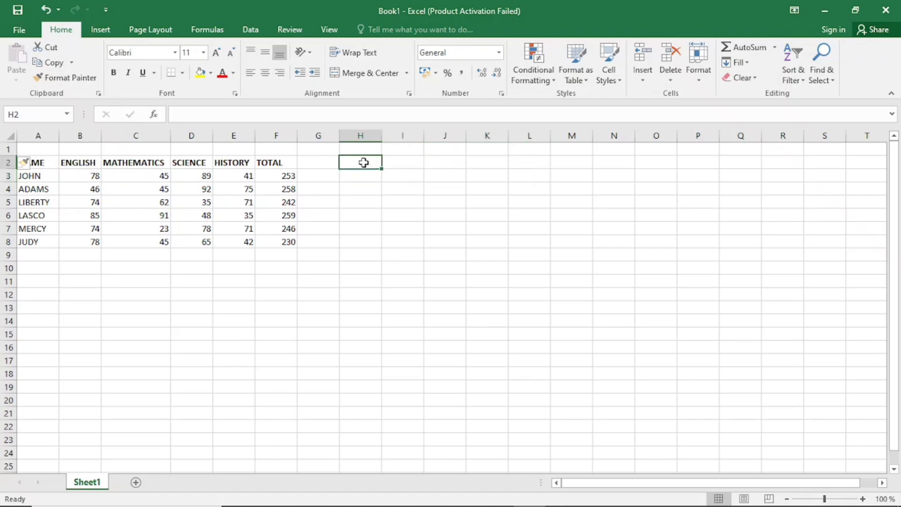
{"action": "left_click_drag", "start_coordinate": [364, 162], "coordinate": [491, 163]}
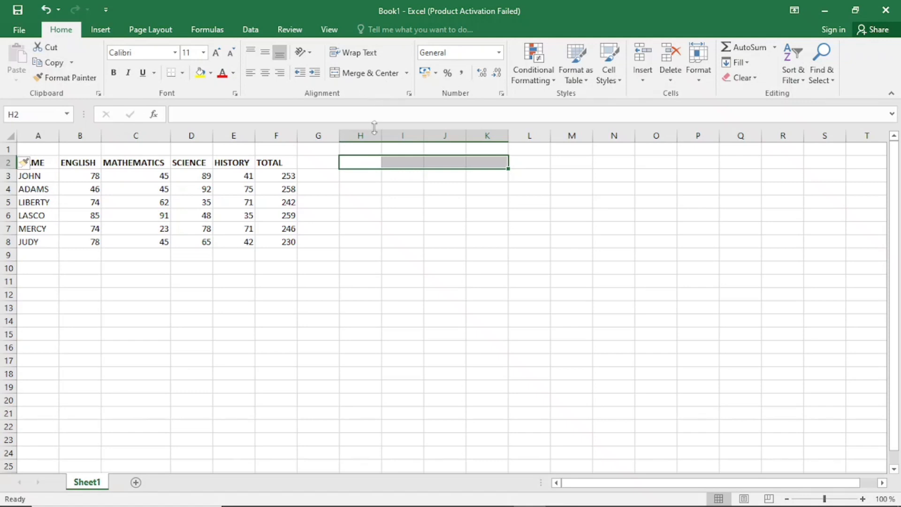
{"action": "left_click_drag", "start_coordinate": [359, 162], "coordinate": [551, 157]}
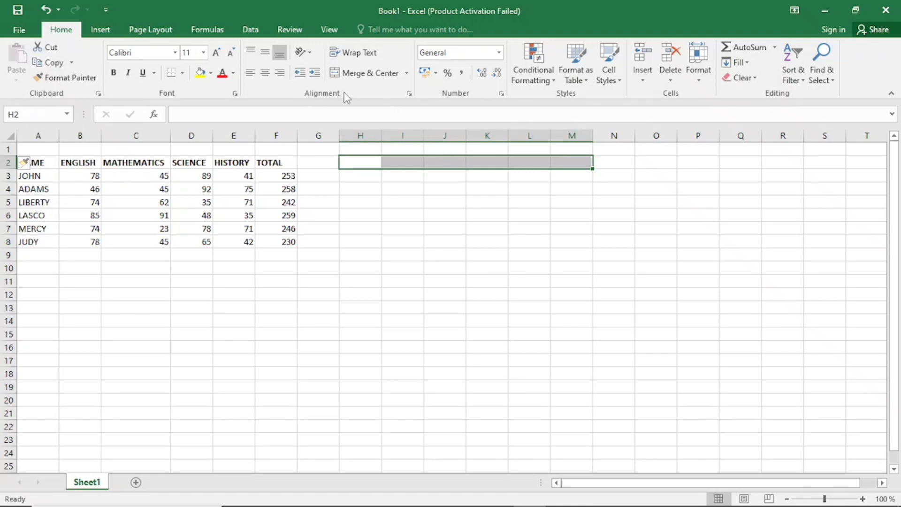
{"action": "left_click", "coordinate": [406, 74]}
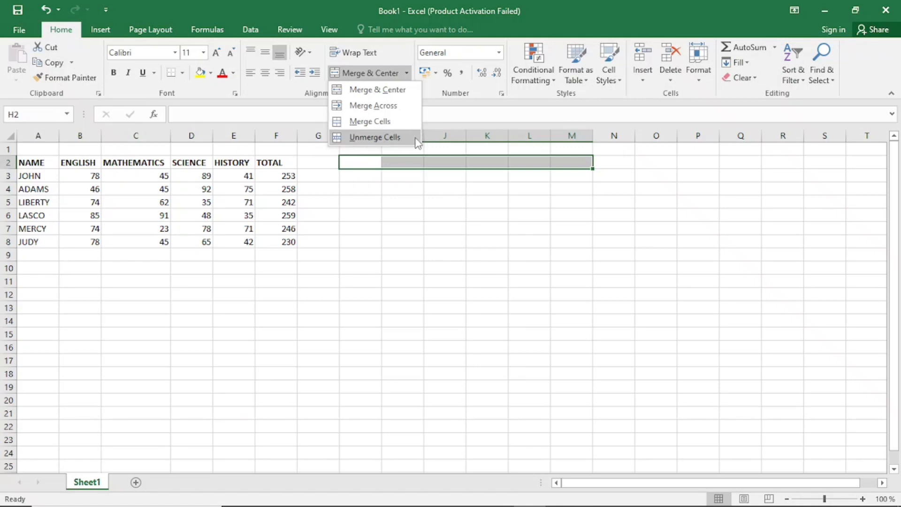
{"action": "left_click", "coordinate": [376, 94]}
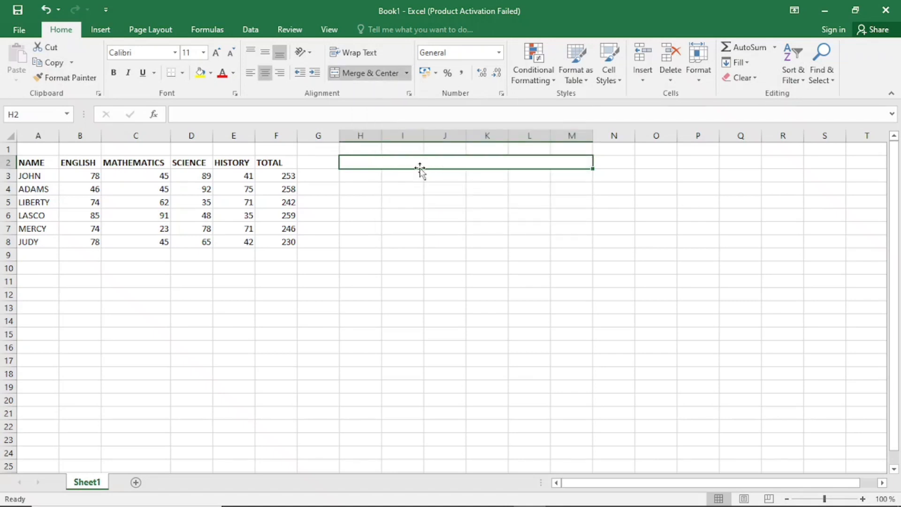
{"action": "left_click", "coordinate": [429, 187]}
{"action": "left_click", "coordinate": [426, 165]}
Merge and center cells A1 to F1 above the table headings.
{"action": "left_click", "coordinate": [165, 150]}
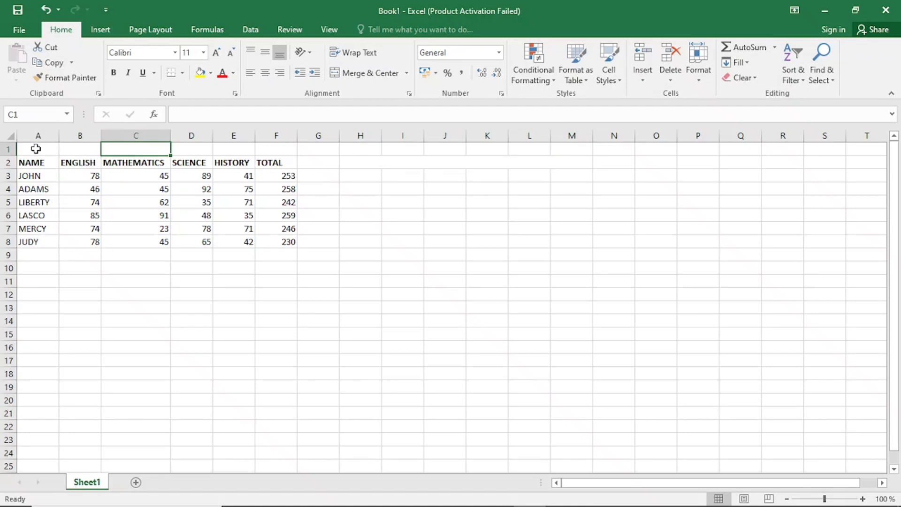
{"action": "left_click_drag", "start_coordinate": [36, 148], "coordinate": [261, 147]}
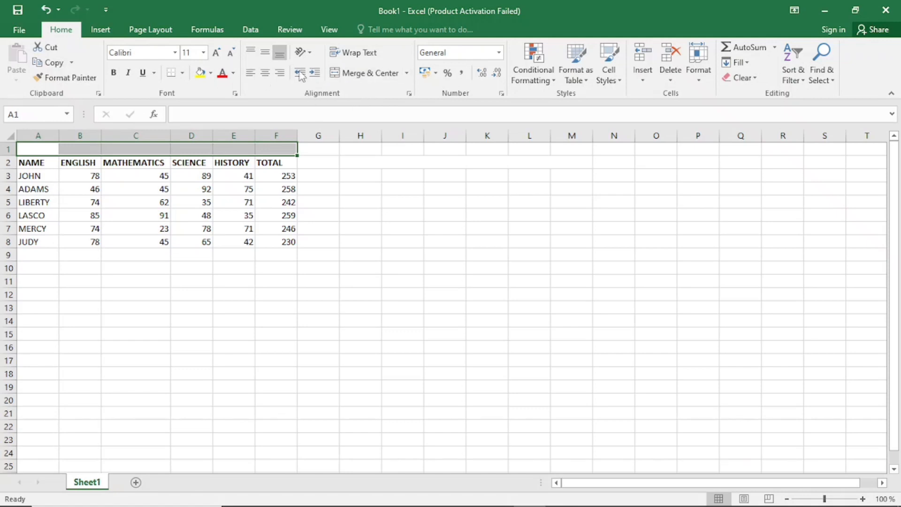
{"action": "left_click", "coordinate": [373, 73]}
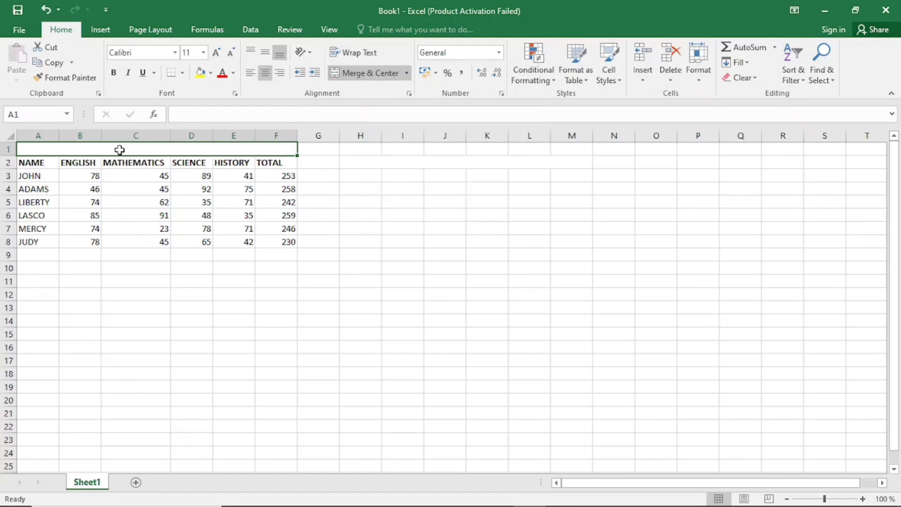
{"action": "left_click", "coordinate": [305, 147]}
Enter the title "END OF TERM 1 RESULTS" in the merged cell above the headings.
{"action": "left_click", "coordinate": [258, 149]}
{"action": "type", "text": "END"}
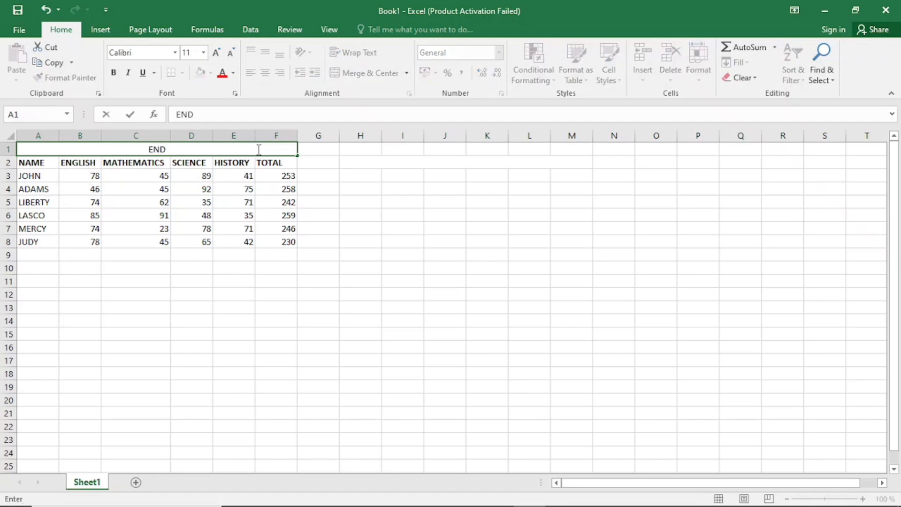
{"action": "type", "text": " OF TER"}
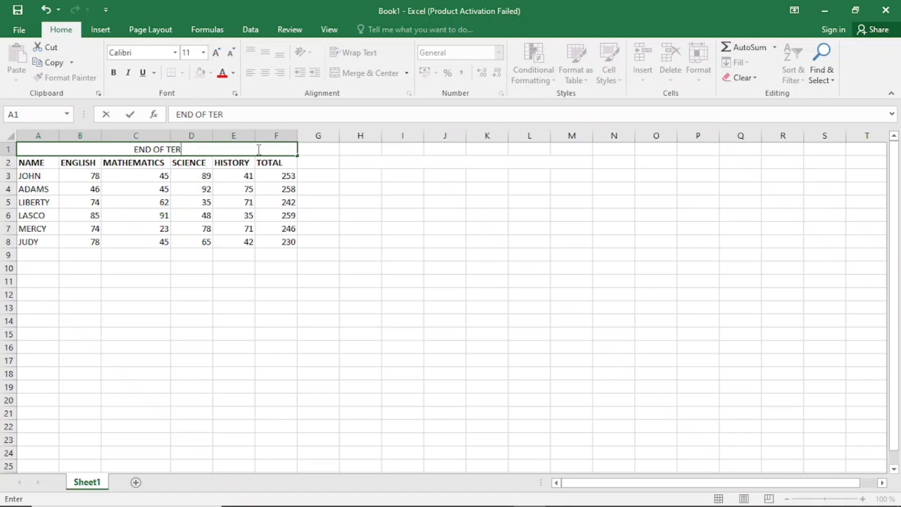
{"action": "type", "text": "M"}
{"action": "type", "text": "1 RES"}
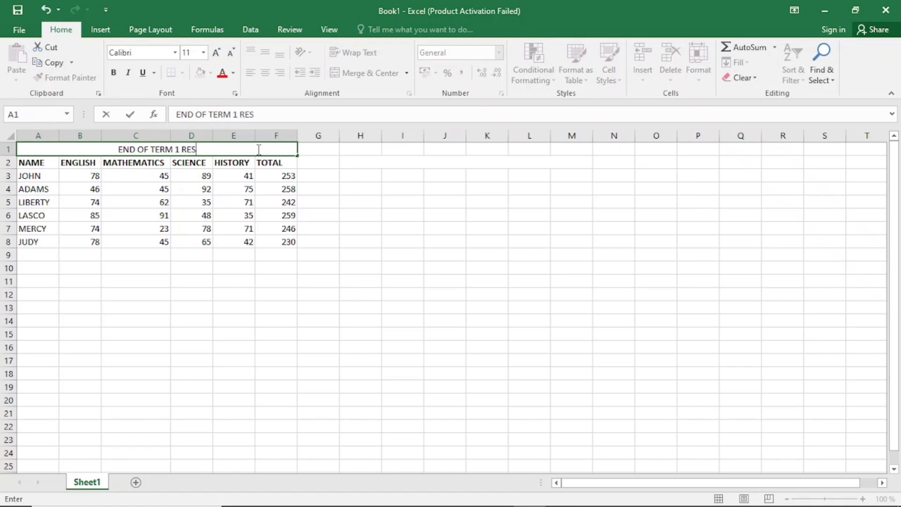
{"action": "type", "text": "ULTS"}
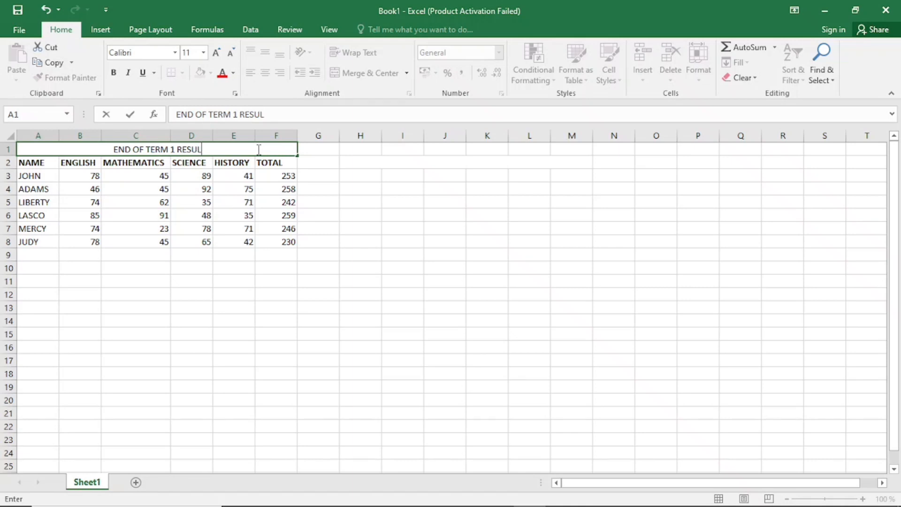
{"action": "left_click", "coordinate": [366, 165]}
Format the title in the merged cell as bold italic and increase its font size to 14.
{"action": "left_click", "coordinate": [206, 149]}
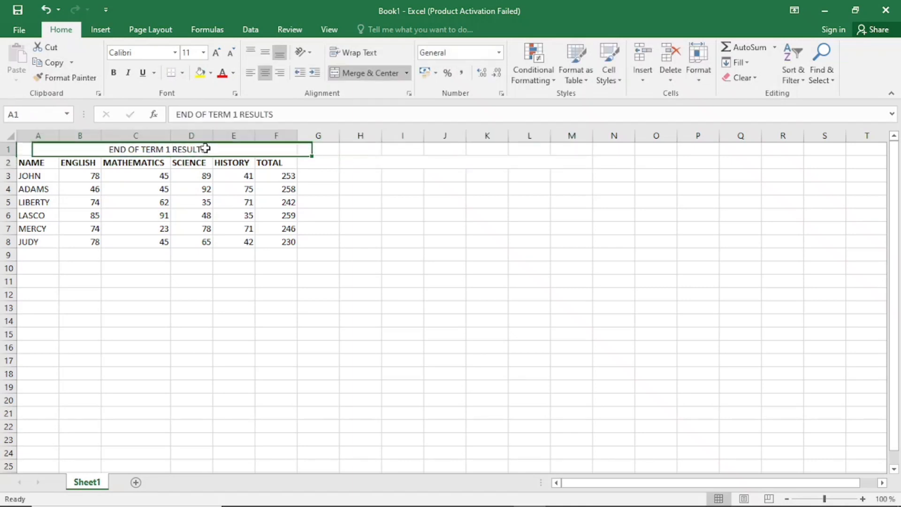
{"action": "left_click", "coordinate": [128, 73]}
{"action": "left_click", "coordinate": [113, 71]}
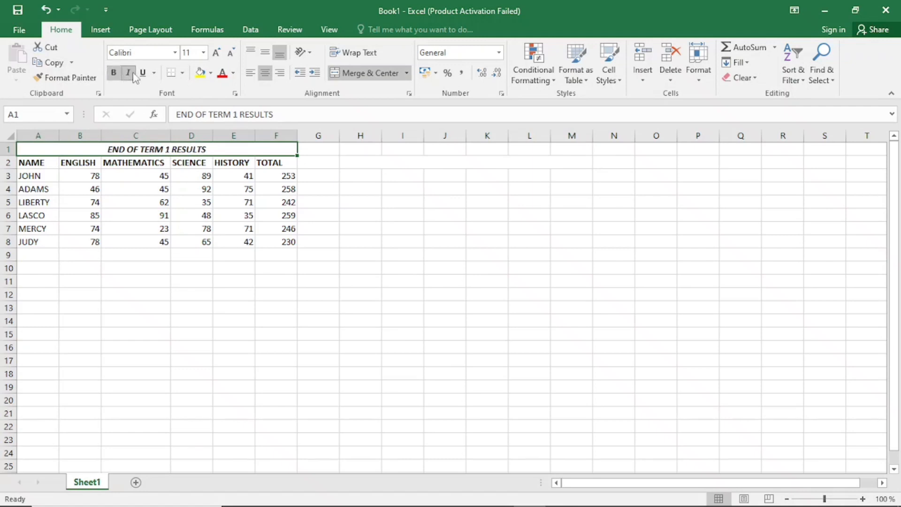
{"action": "left_click", "coordinate": [216, 53]}
{"action": "left_click", "coordinate": [217, 53]}
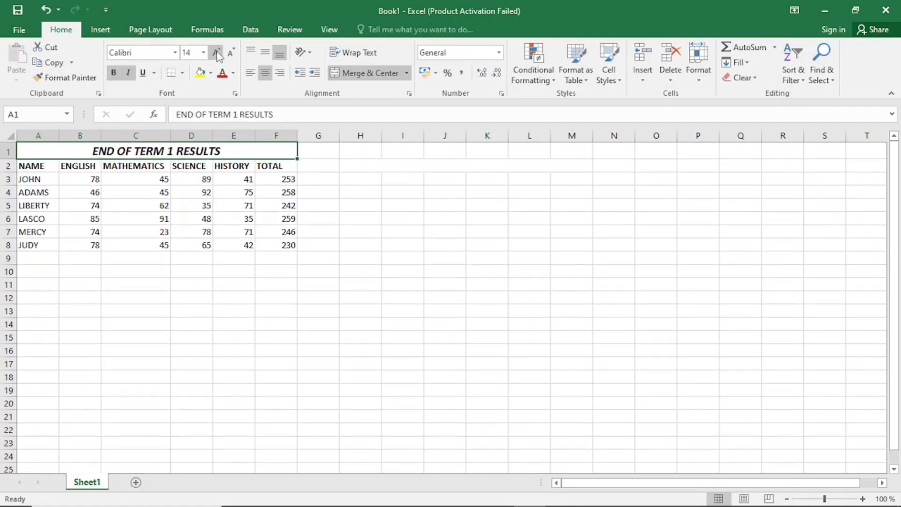
{"action": "left_click", "coordinate": [332, 147]}
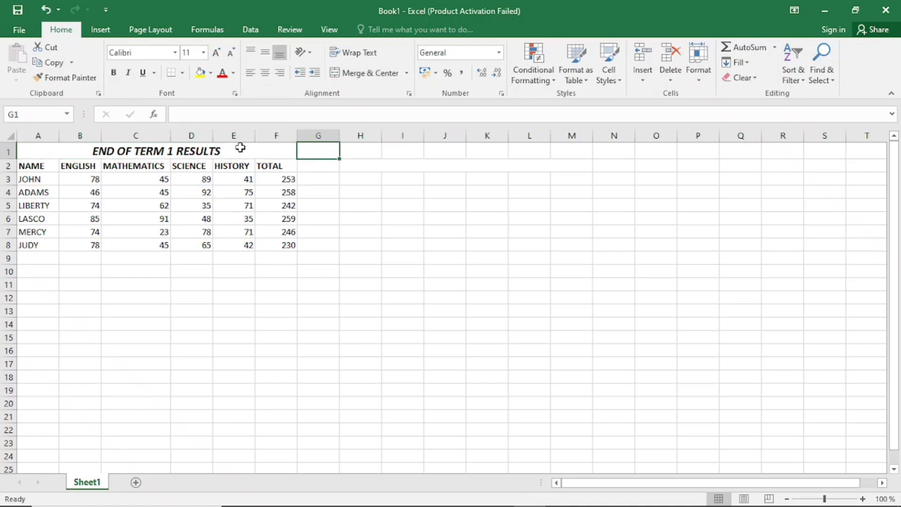
{"action": "left_click", "coordinate": [240, 148]}
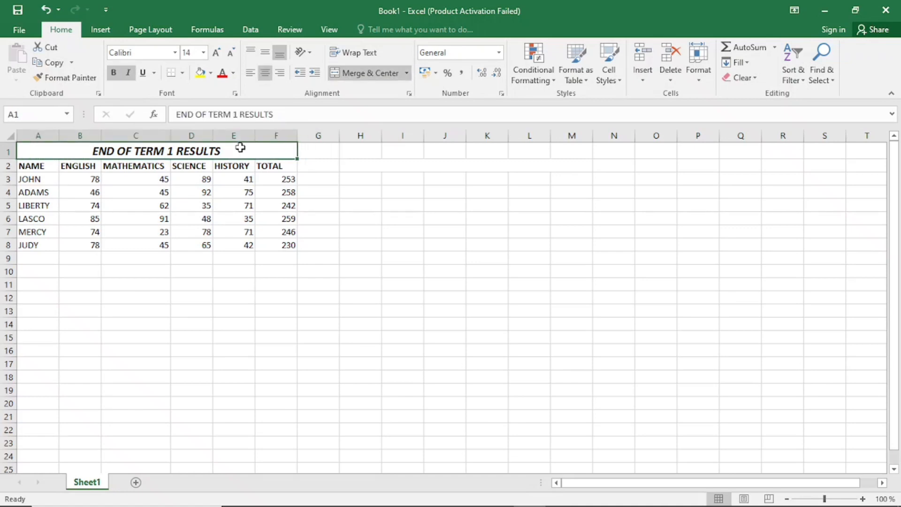